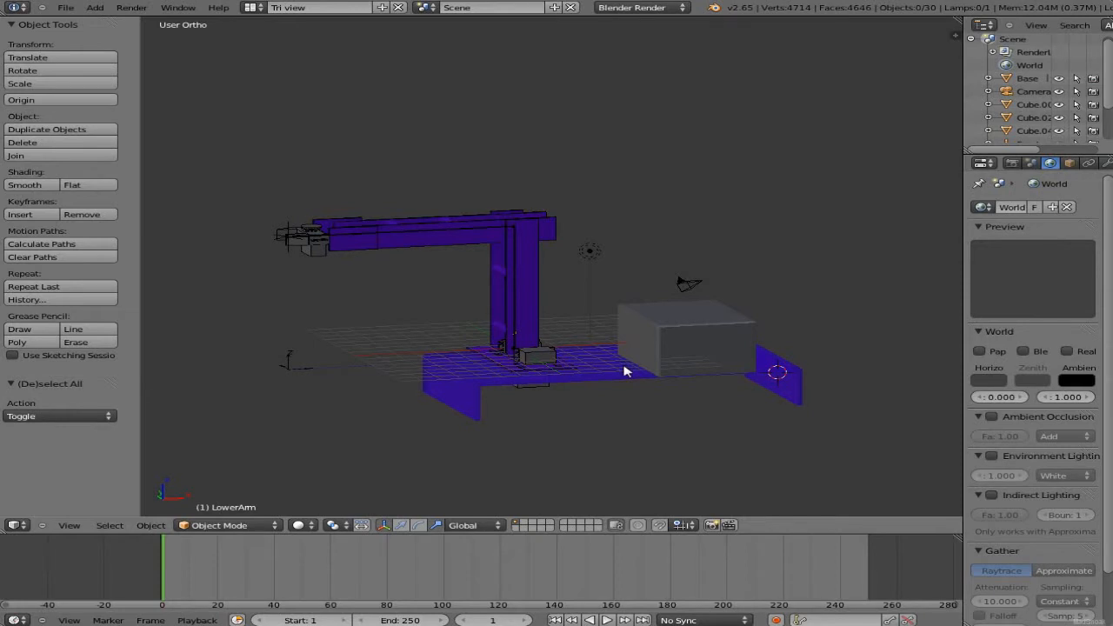
Select the gray box on the base plate, show its rotate manipulator, and switch back to the translate manipulator.
right_click(709, 346)
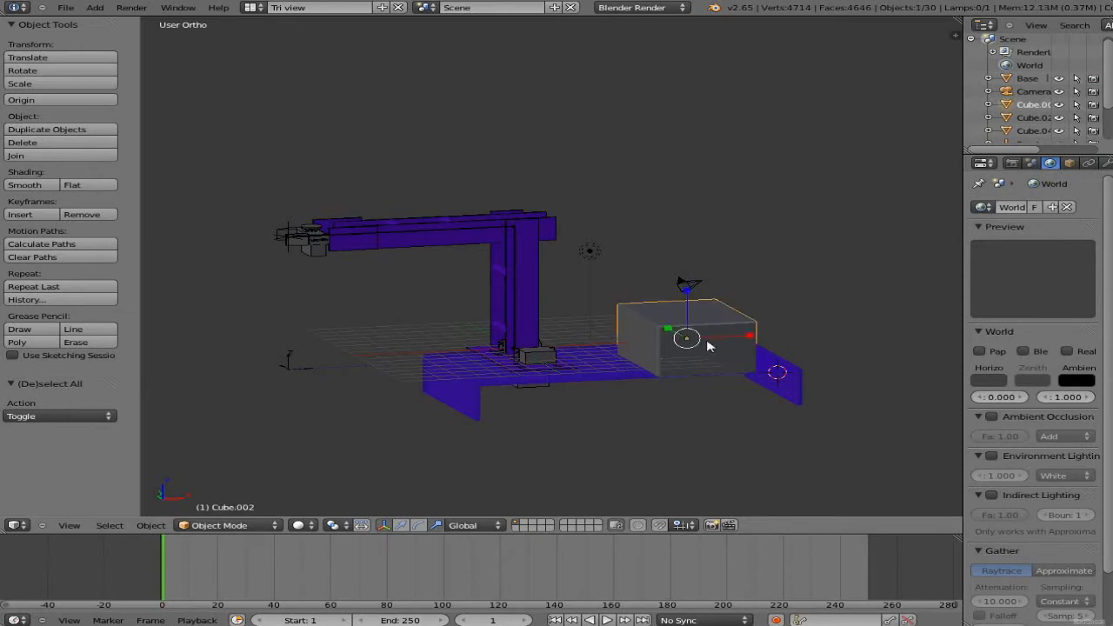
left_click(418, 526)
mouse_move(624, 404)
middle_mouse_down()
mouse_move(640, 478)
mouse_move(814, 398)
mouse_move(757, 409)
mouse_move(740, 515)
mouse_move(499, 499)
mouse_move(487, 522)
mouse_move(526, 388)
mouse_move(580, 381)
mouse_move(601, 390)
mouse_move(606, 416)
middle_mouse_up()
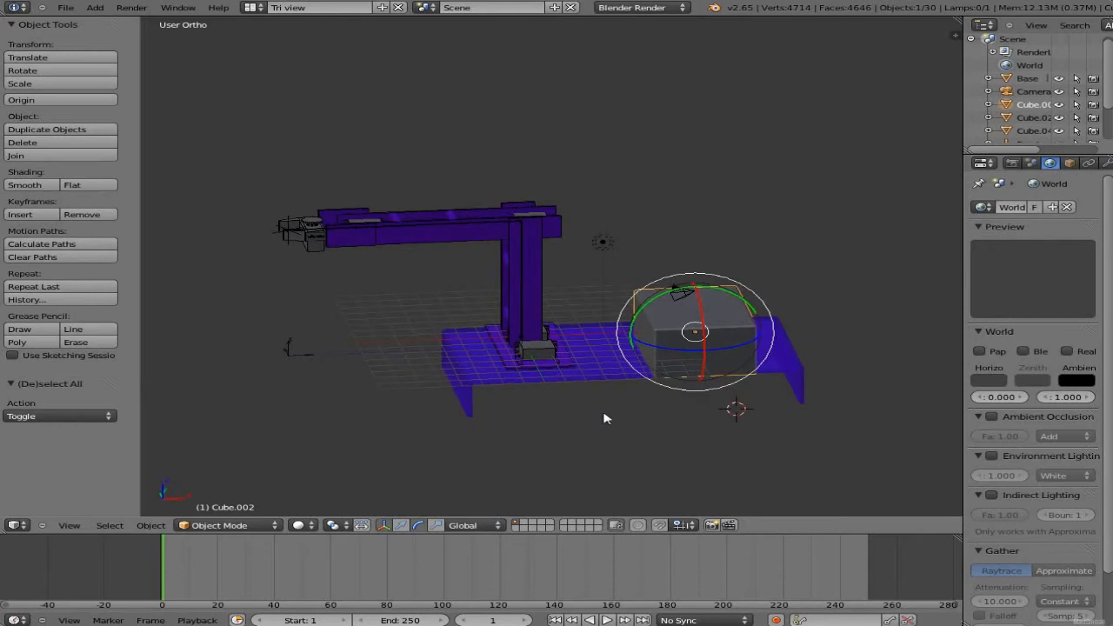
left_click(401, 526)
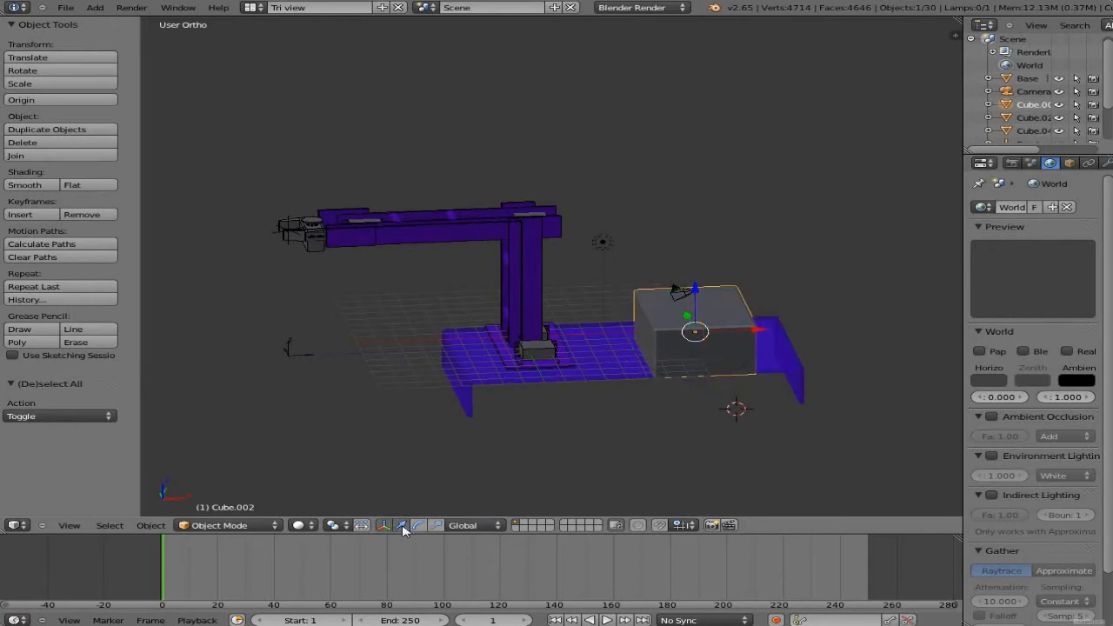
Try moving the box along the global Y axis and about -3.34 along global X, and undo the X move.
mouse_move(687, 318)
left_mouse_down()
mouse_move(678, 293)
mouse_move(674, 315)
left_mouse_up()
left_click_drag(757, 332, 685, 356)
middle_click_drag(608, 397, 611, 432)
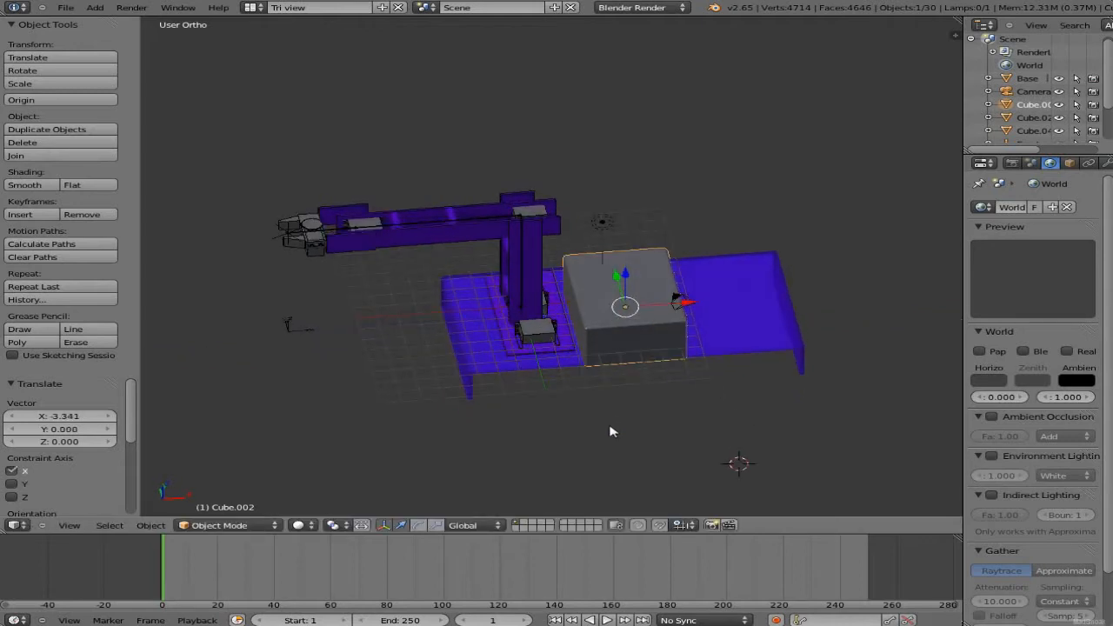
key("ctrl+z")
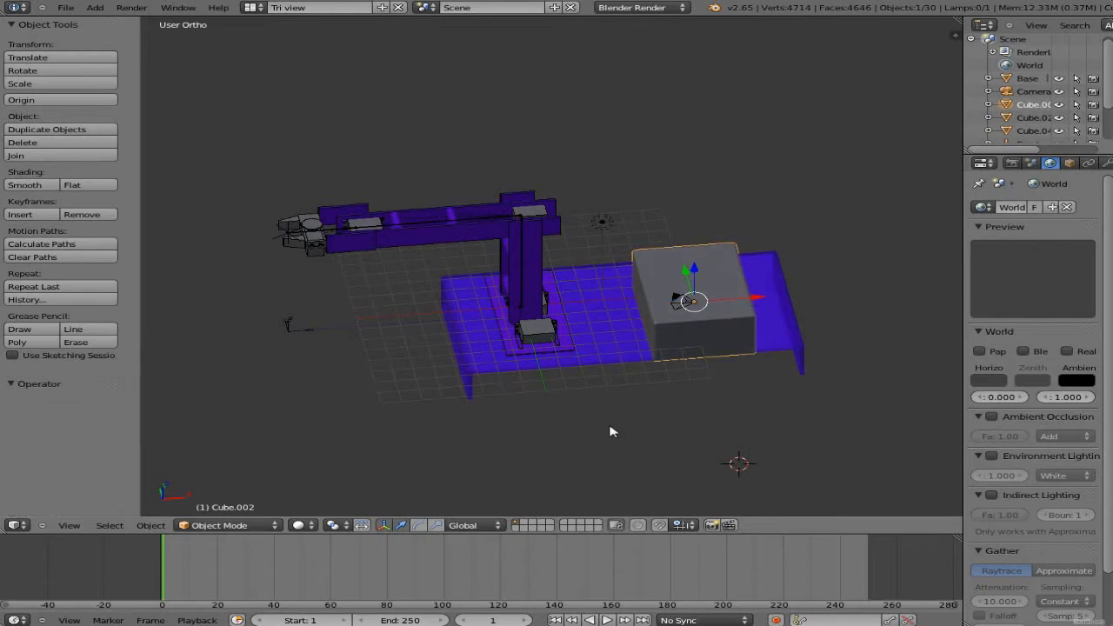
Set the transform orientation to Local and slide the box along its local X axis, ending with a move of about 2.66.
left_click(494, 526)
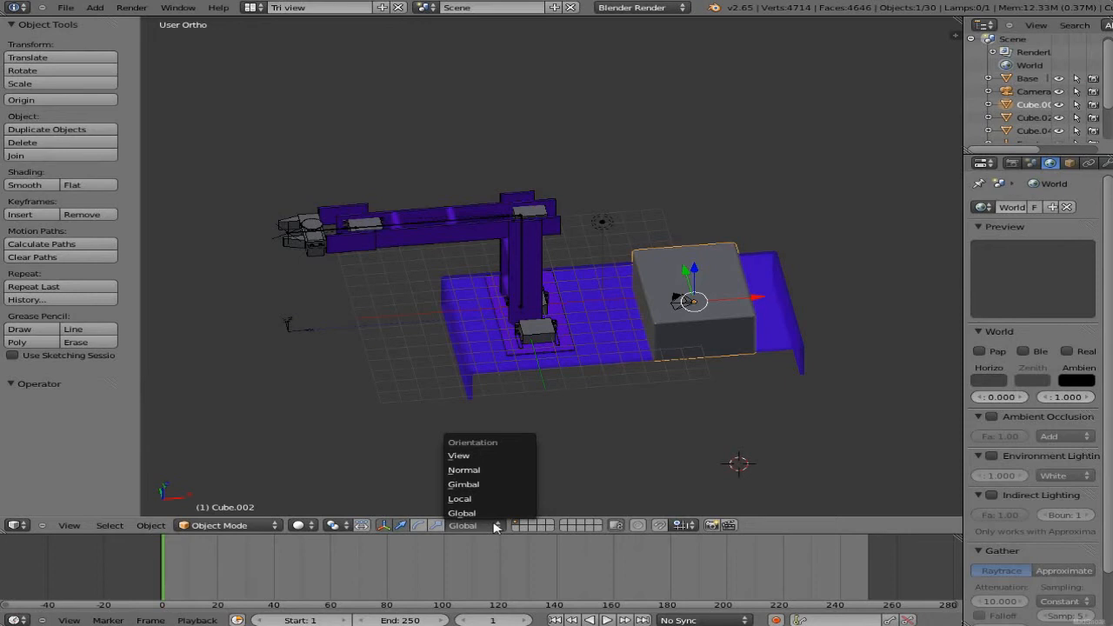
left_click(600, 462)
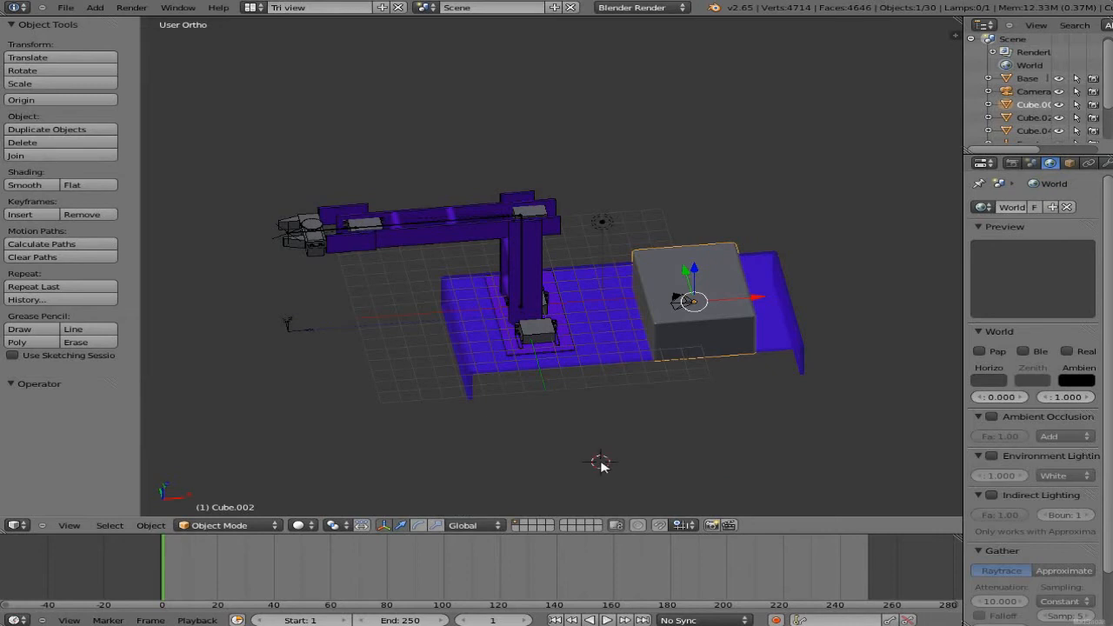
left_click(488, 525)
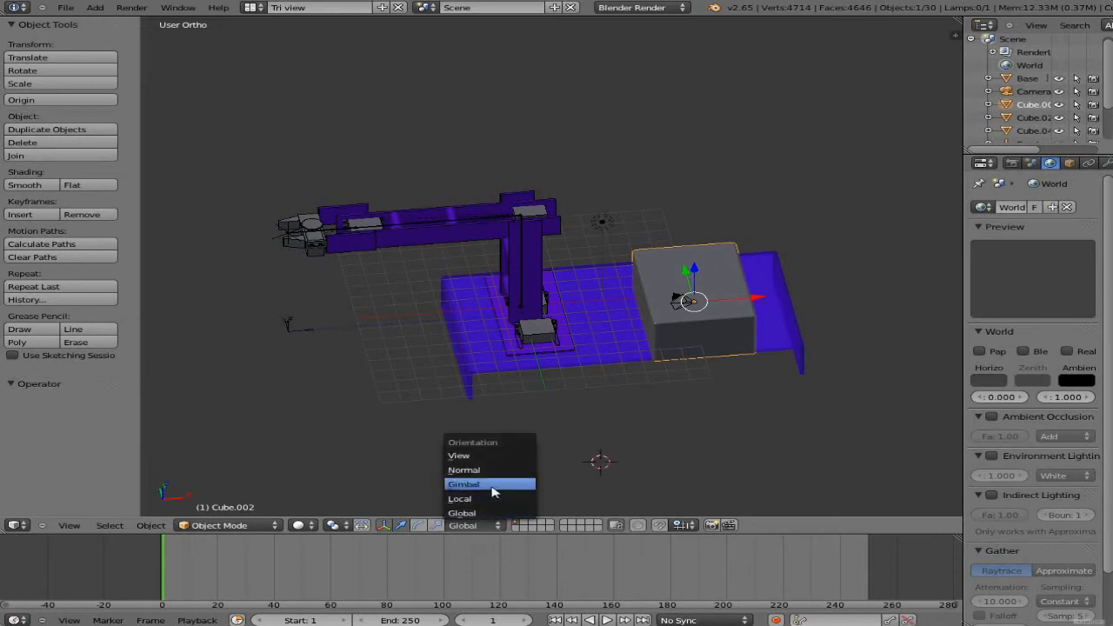
left_click(489, 499)
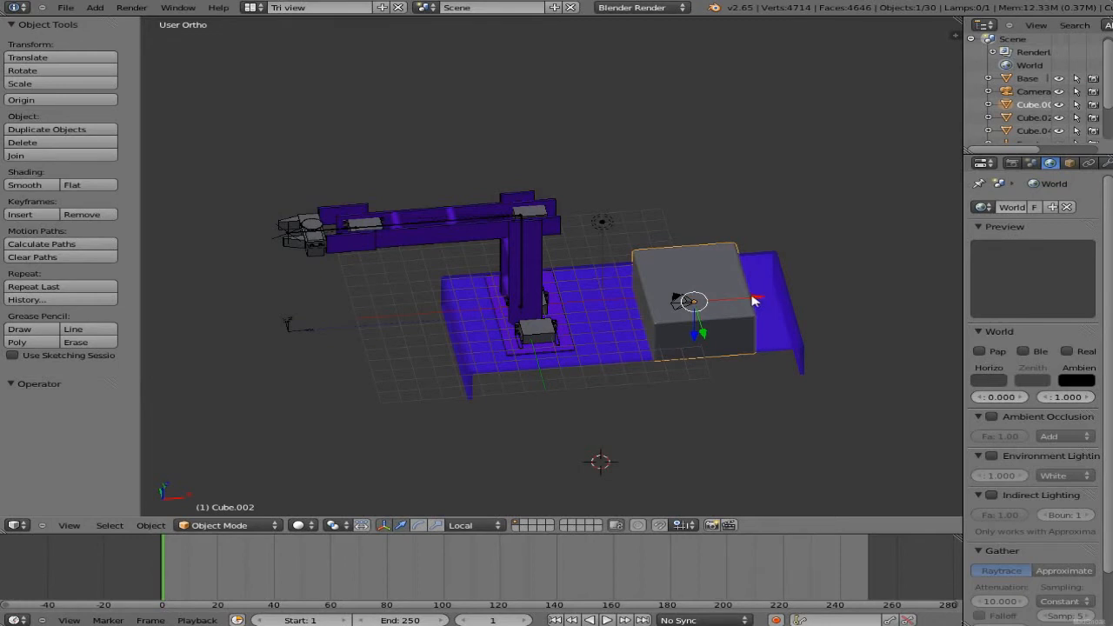
left_click_drag(755, 301, 694, 255)
left_click_drag(645, 338, 753, 324)
middle_click_drag(710, 426, 294, 367)
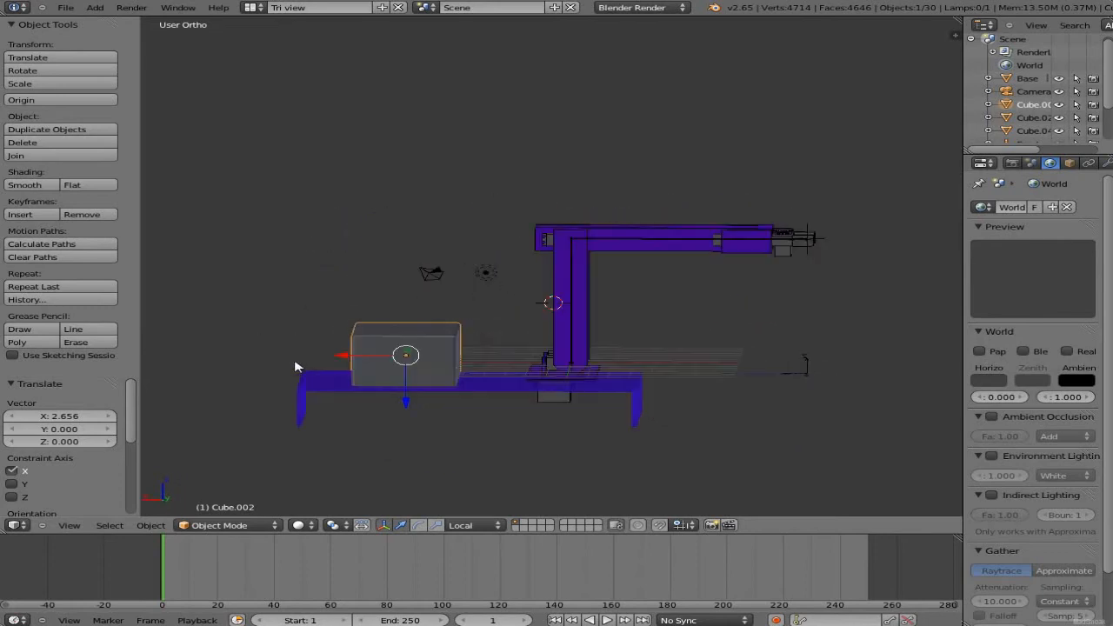
Move the box down and back up along its local Z axis, and shift it about 2.42 along local X.
left_click_drag(409, 411, 418, 464)
middle_click_drag(472, 478, 437, 462)
left_click_drag(404, 465, 404, 409)
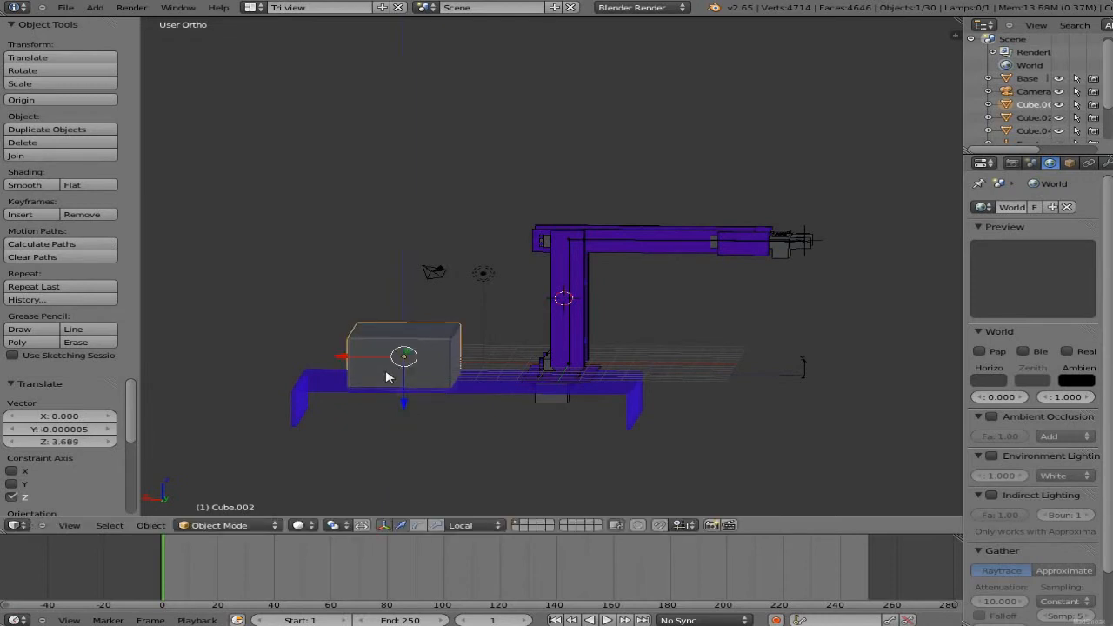
left_click_drag(364, 361, 291, 388)
middle_click_drag(239, 414, 659, 433)
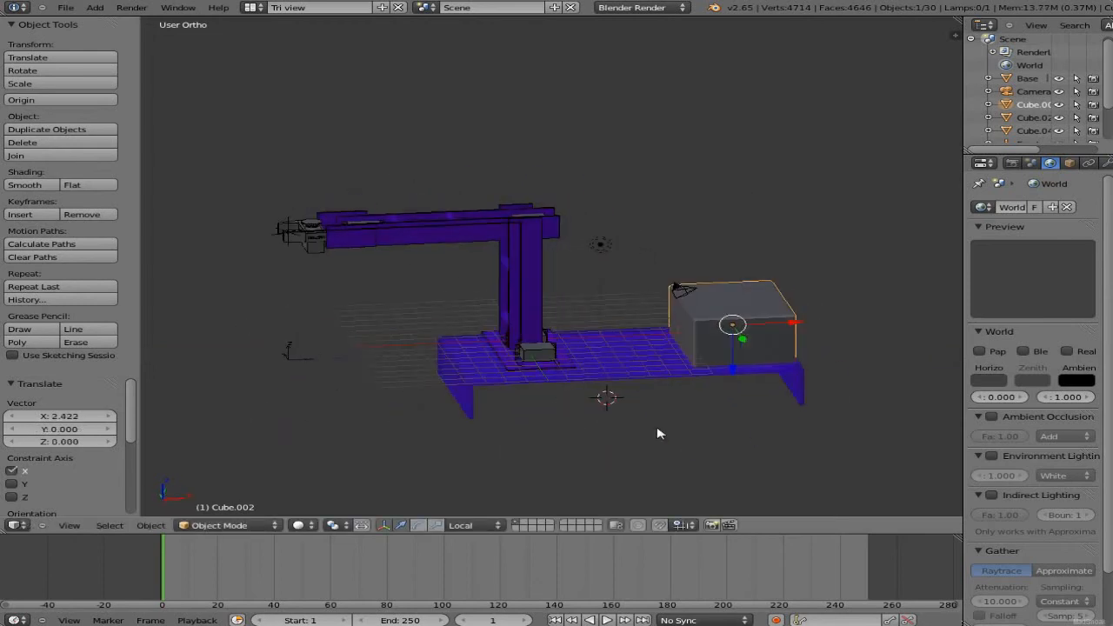
Set the transform orientation to Gimbal and move the box about -0.067 along Y.
left_click(475, 525)
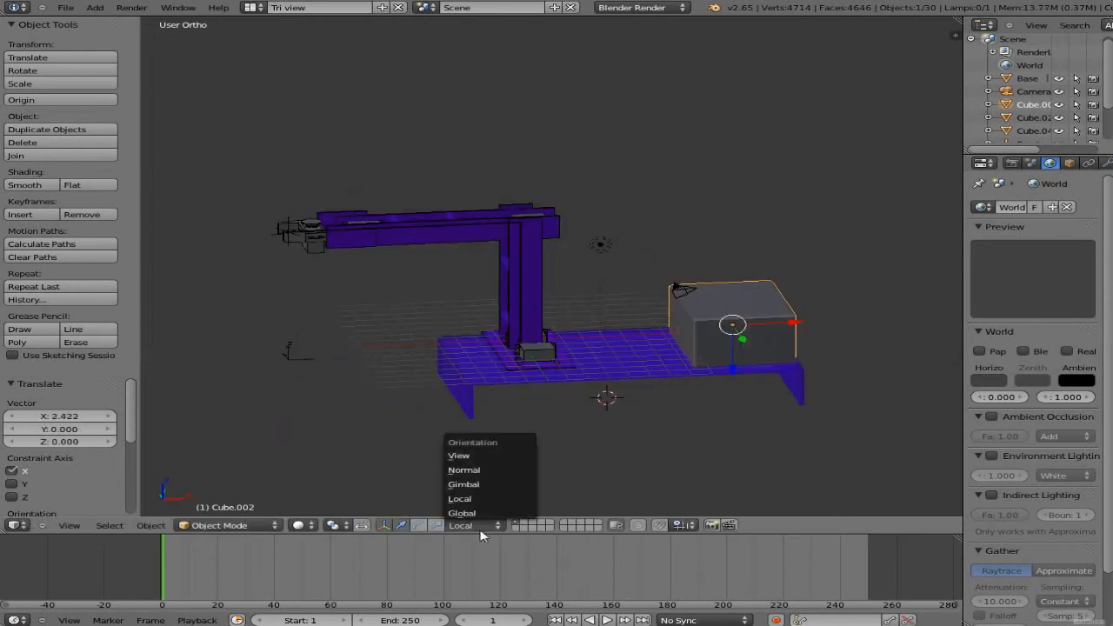
left_click(480, 484)
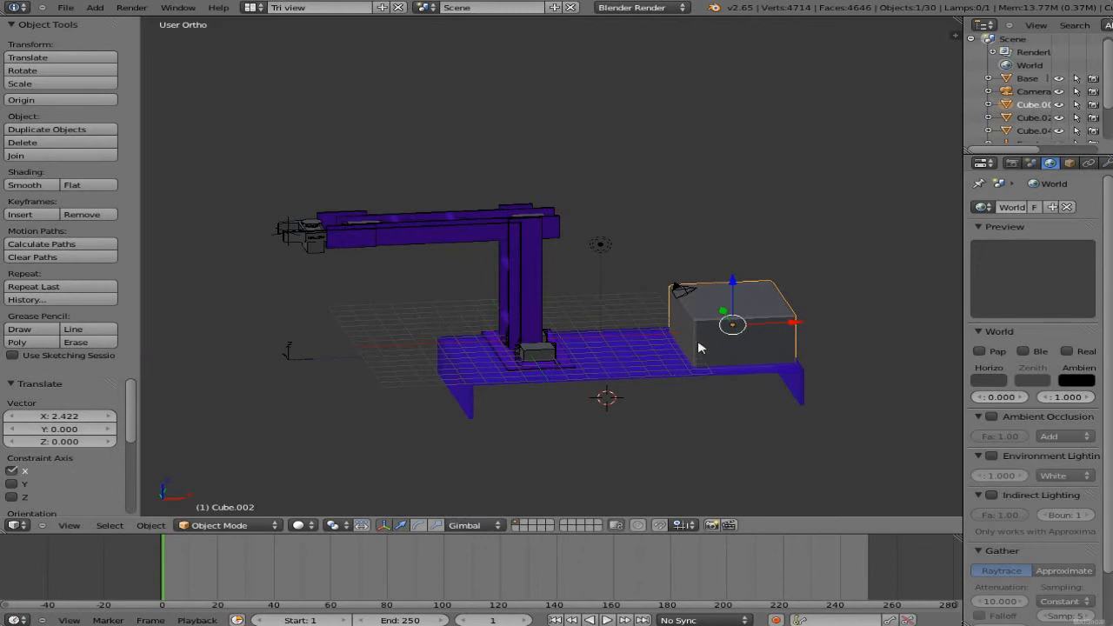
mouse_move(722, 315)
left_mouse_down()
mouse_move(705, 313)
mouse_move(703, 324)
left_mouse_up()
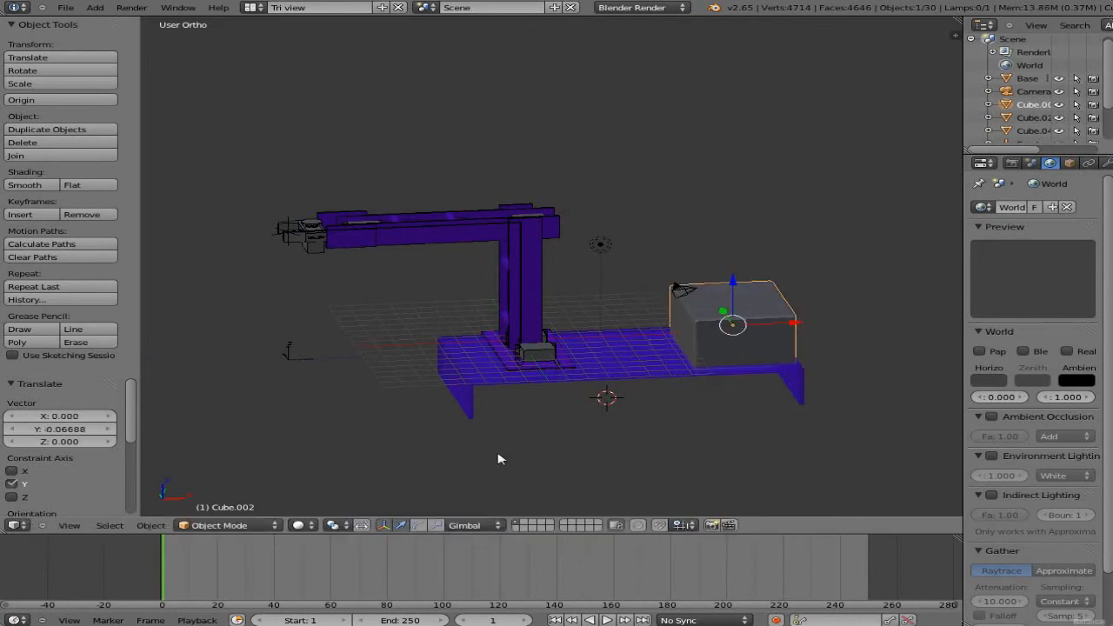
Set the transform orientation to Normal and move the box about -1.59 along X.
left_click(493, 524)
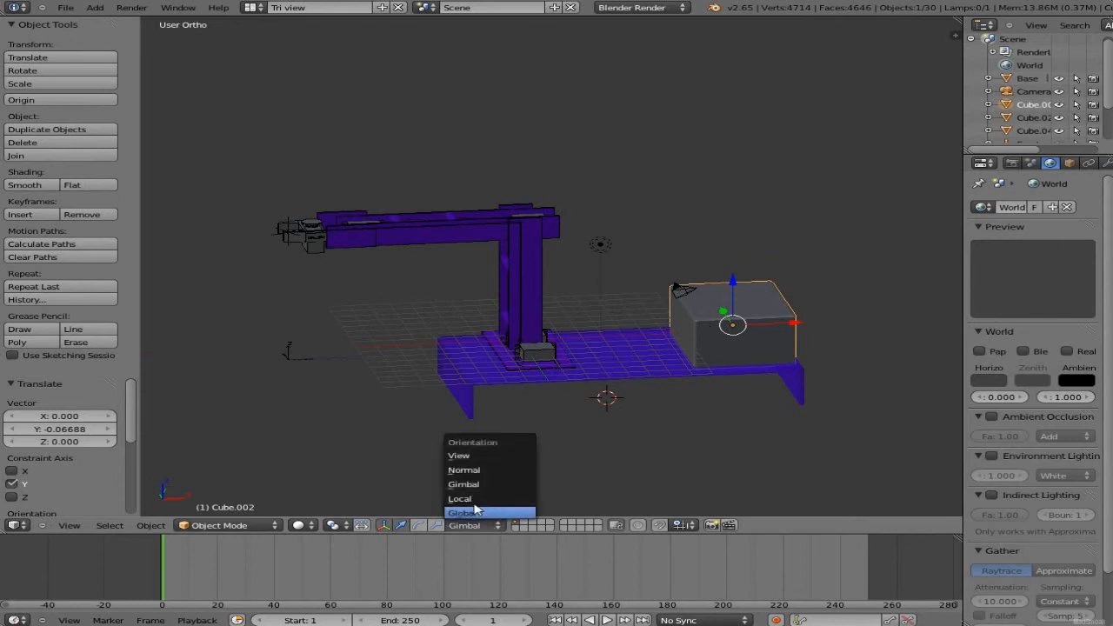
left_click(469, 472)
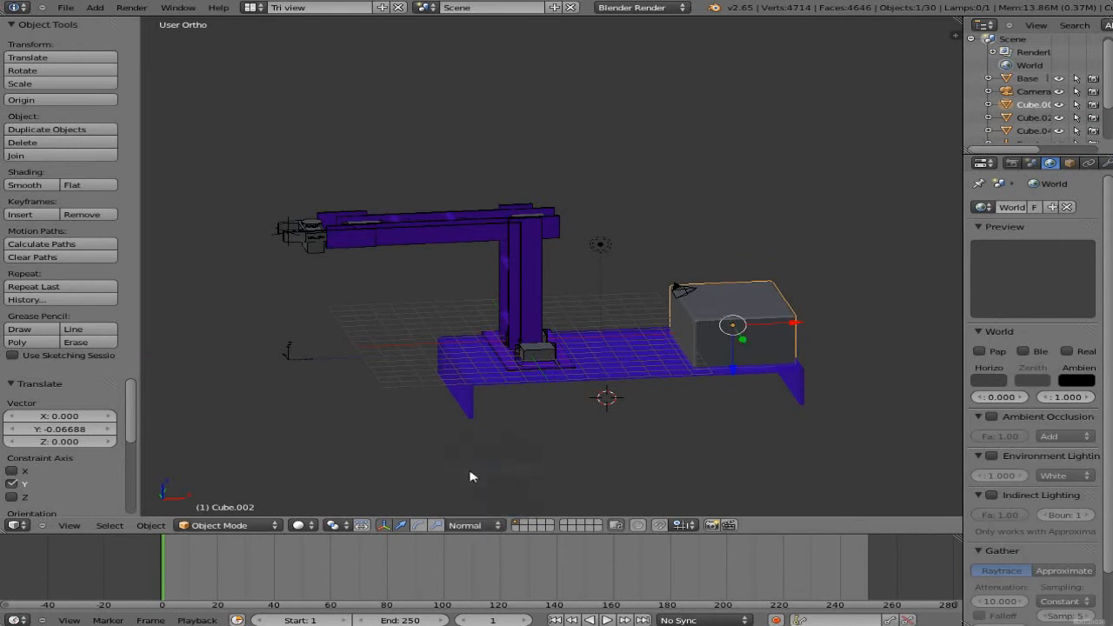
left_click_drag(798, 328, 765, 330)
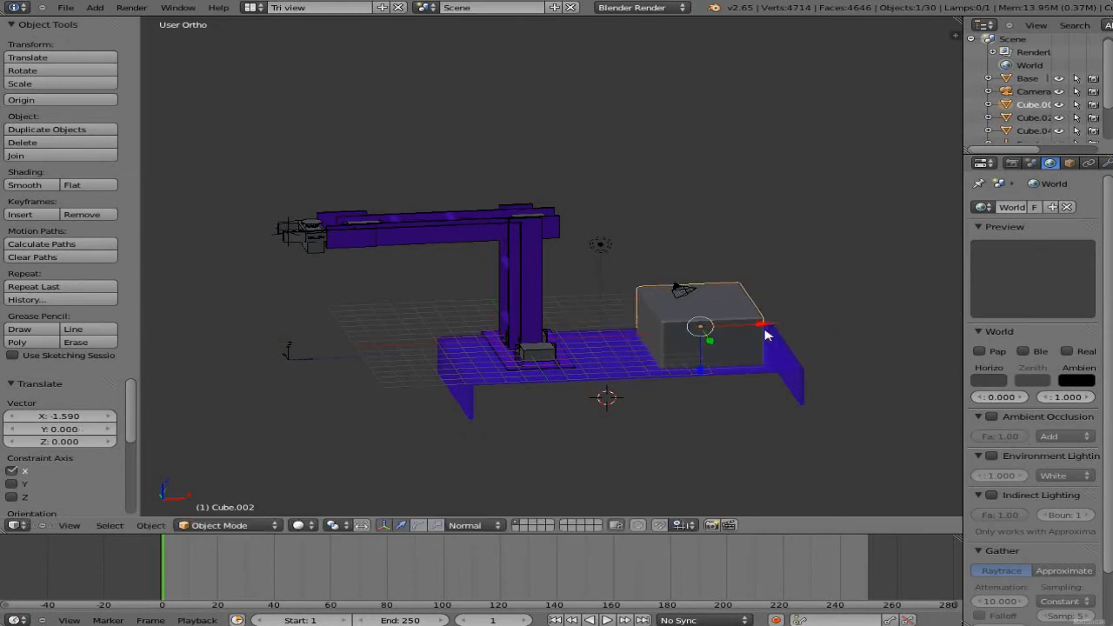
Set the transform orientation to View and move the box about 1.4 along the view's X axis.
left_click(492, 525)
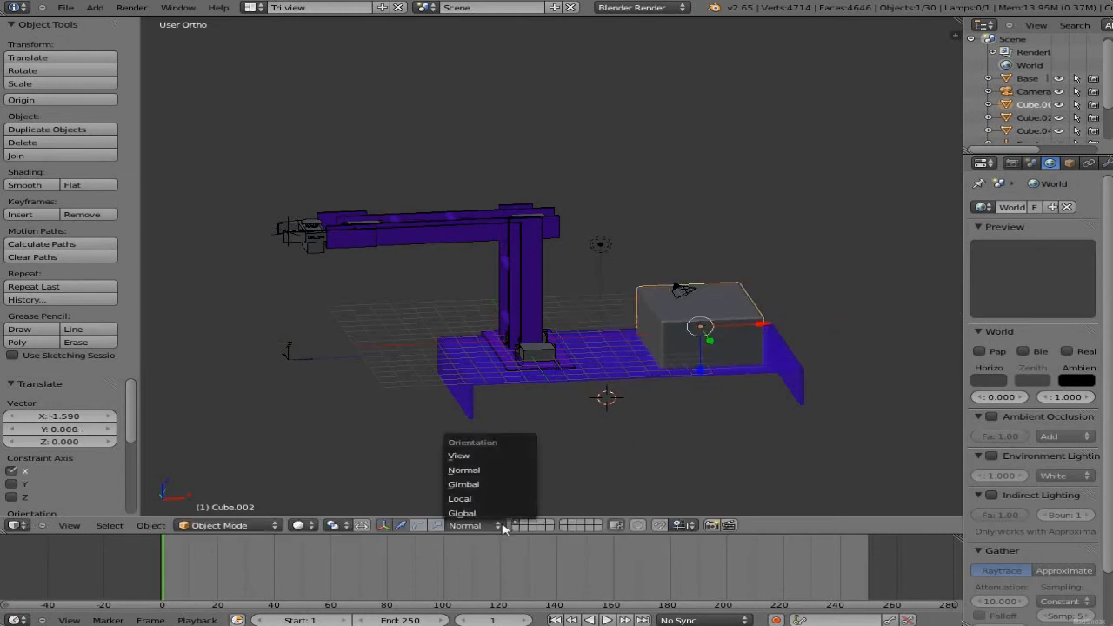
left_click(472, 456)
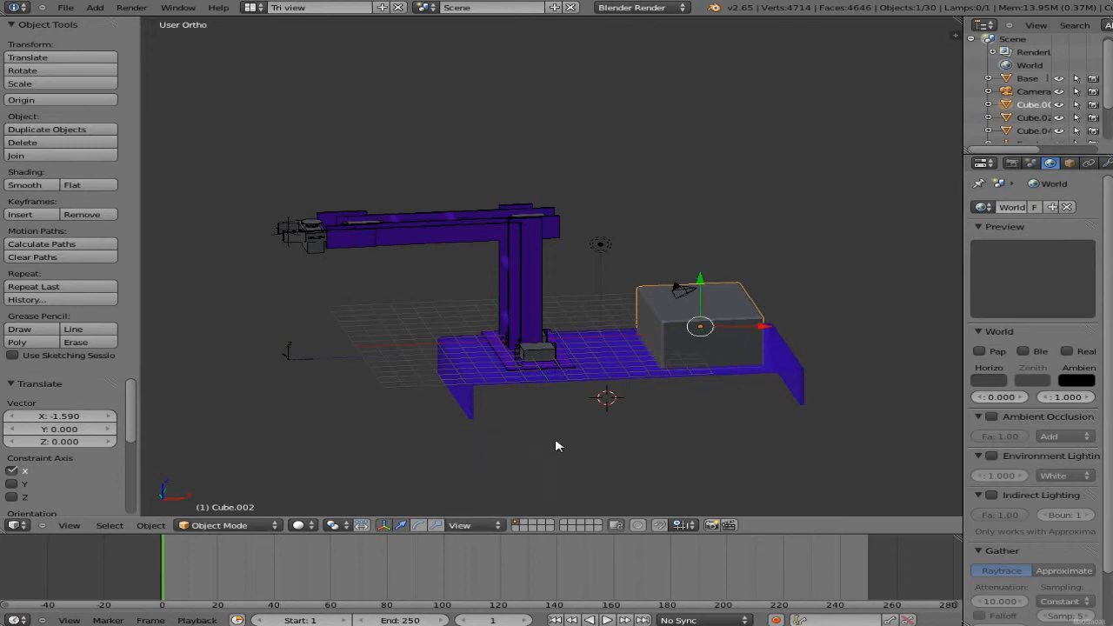
middle_click_drag(786, 242, 826, 248)
left_click_drag(765, 304, 794, 365)
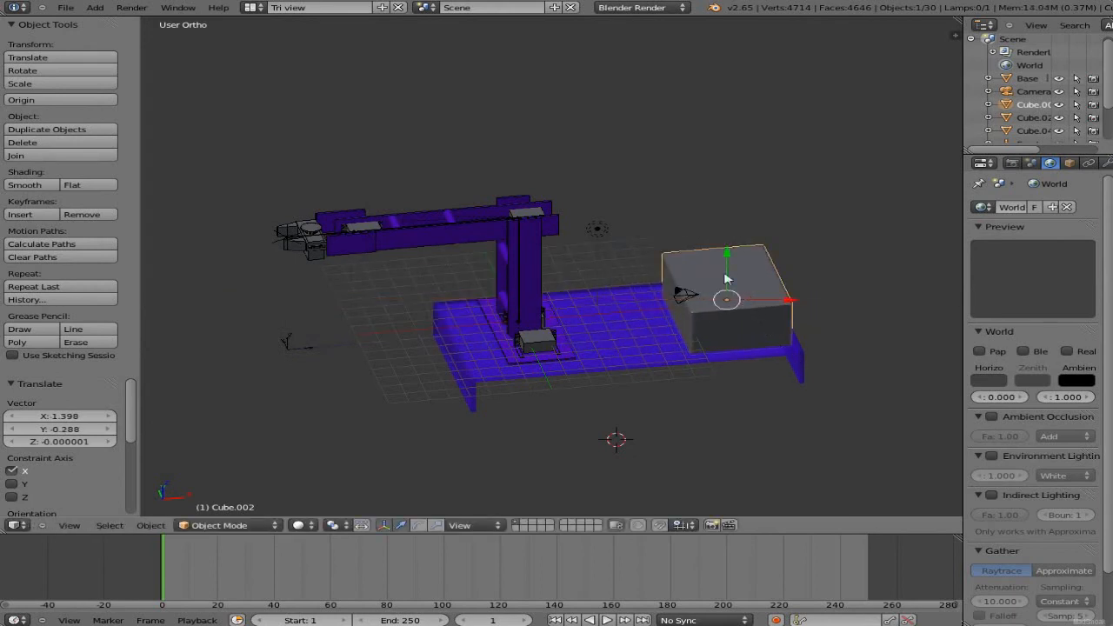
Move the box along the view's Y axis, raising it about 0.46 above the base plate.
mouse_move(731, 251)
left_mouse_down()
mouse_move(703, 77)
mouse_move(713, 339)
mouse_move(710, 256)
left_mouse_up()
middle_click_drag(756, 453, 736, 410)
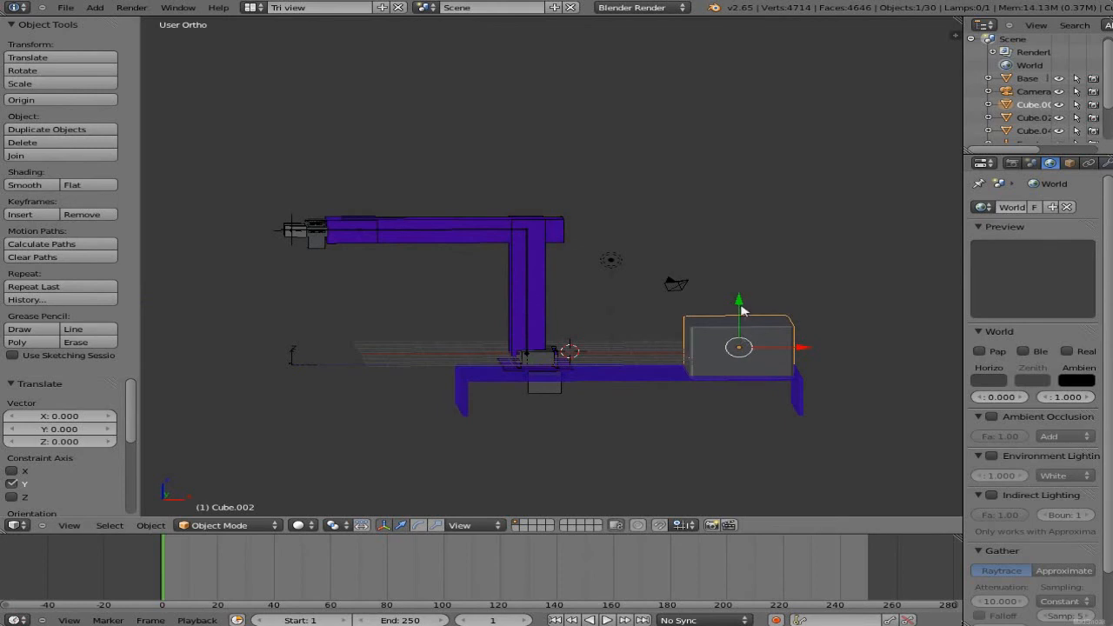
left_click_drag(743, 311, 695, 423)
mouse_move(696, 423)
middle_mouse_down()
mouse_move(700, 392)
mouse_move(675, 414)
mouse_move(687, 414)
middle_mouse_up()
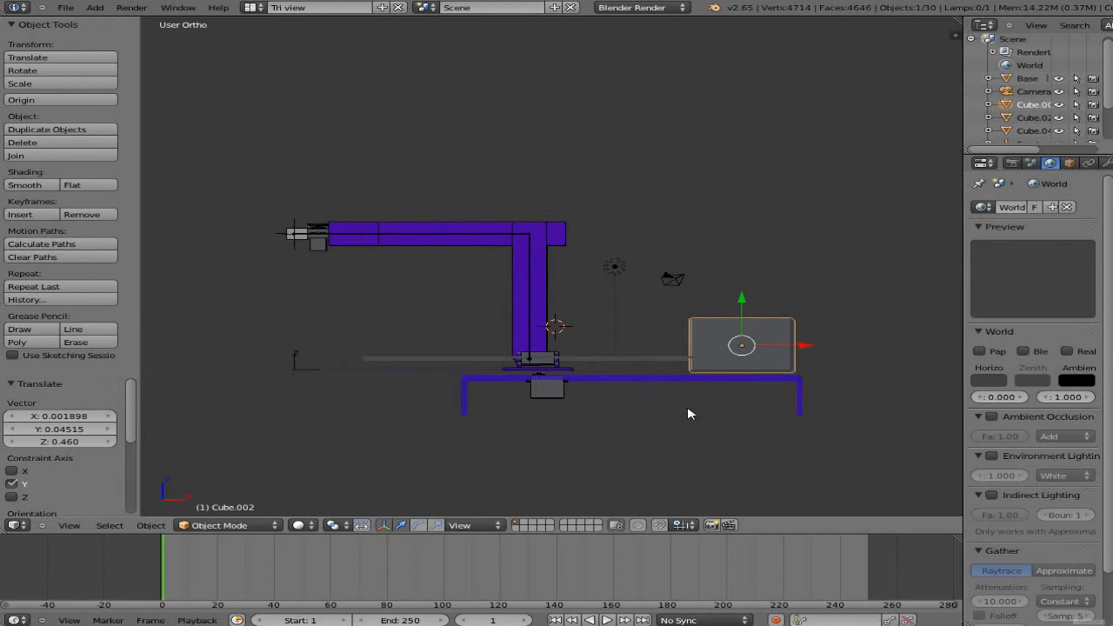
Scale the box in Local orientation by about 2.78 along X and about 4.9 along Y.
left_click(436, 523)
middle_click_drag(673, 403, 715, 378)
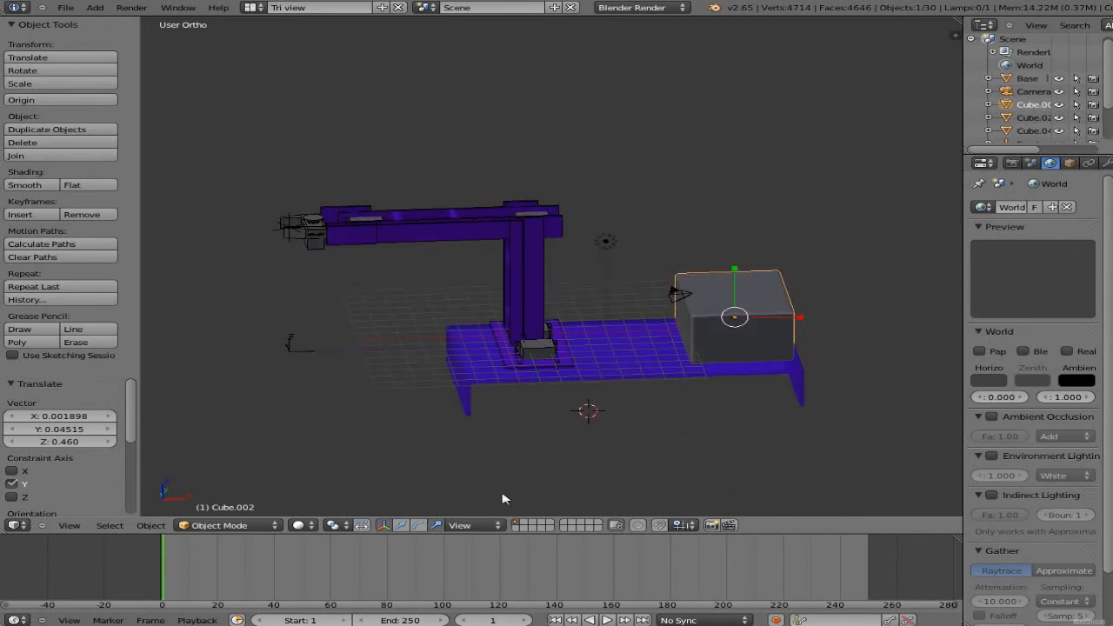
left_click(474, 525)
left_click(474, 484)
left_click_drag(740, 336, 718, 465)
left_click_drag(719, 377, 872, 346)
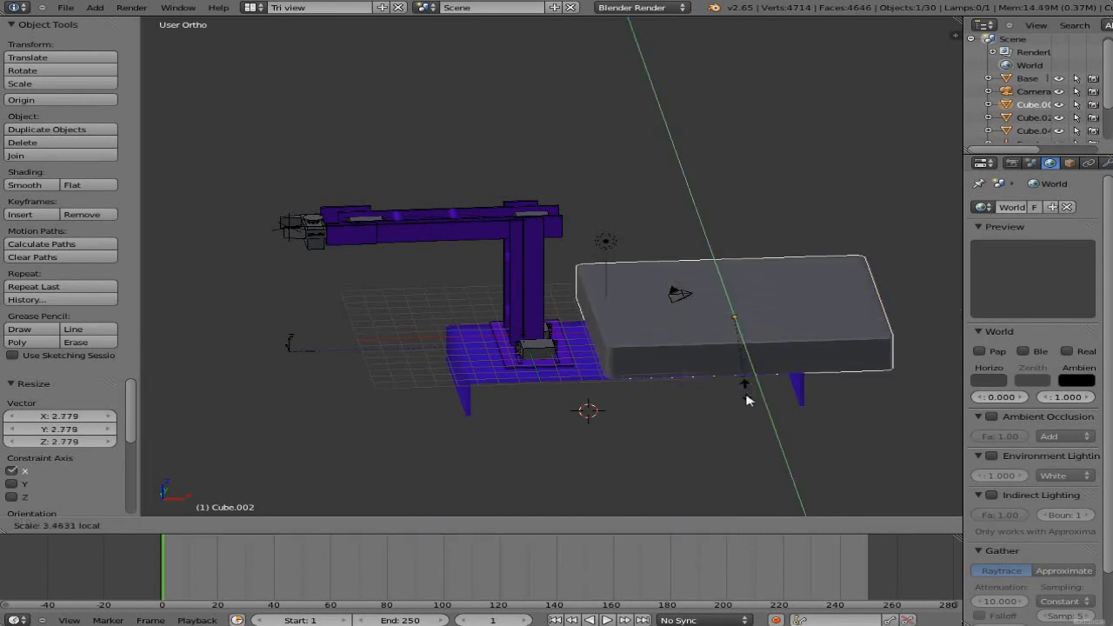
left_click(746, 426)
Rotate the enlarged box about 1.6° around its local Y axis with the rotate manipulator.
middle_click_drag(723, 467, 727, 494)
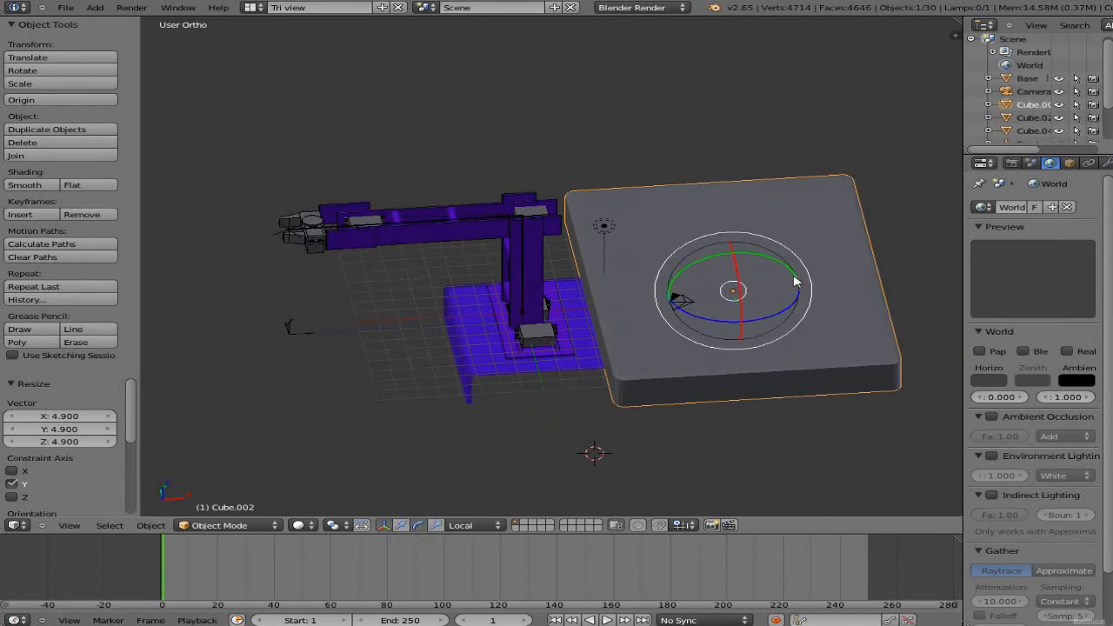
left_click_drag(794, 280, 690, 346)
Try rotating the box about 206.4° around the Y axis in View orientation.
left_click(497, 524)
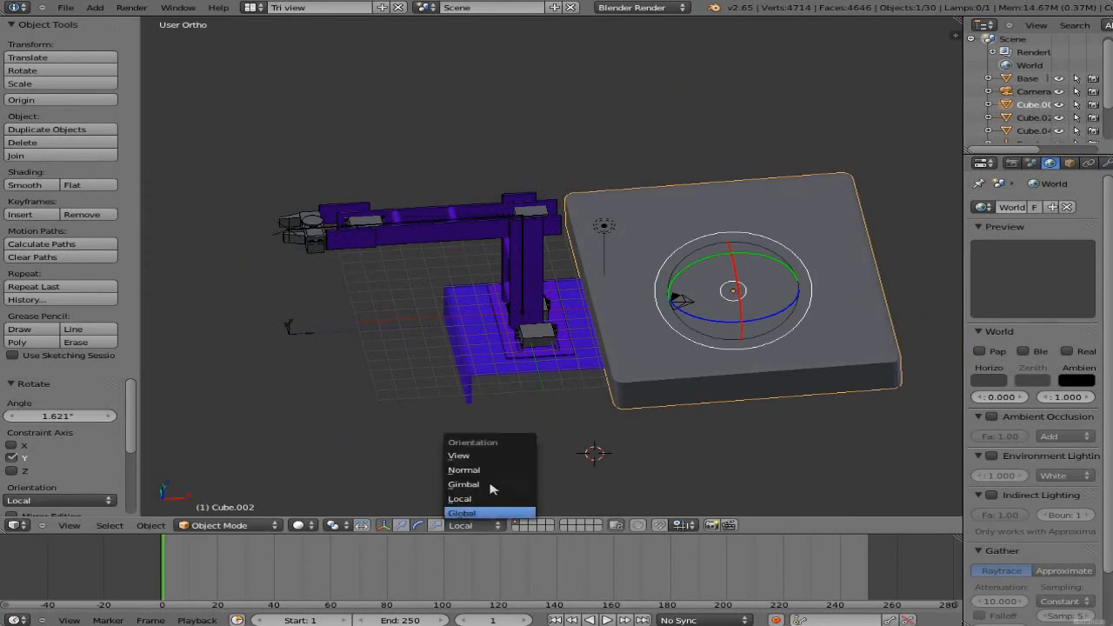
left_click(477, 457)
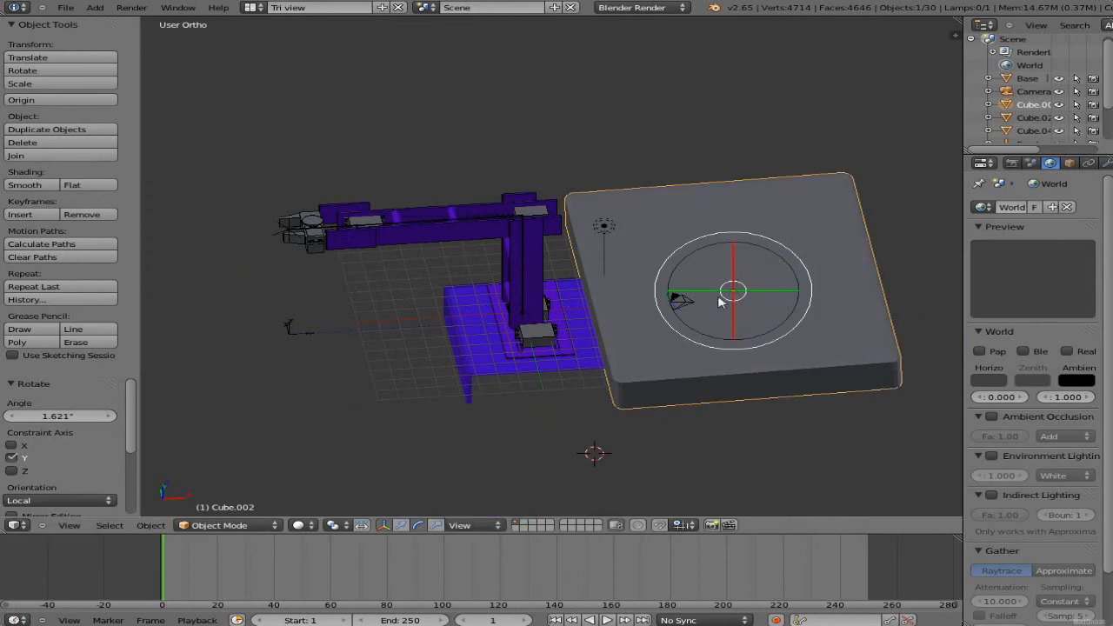
left_click_drag(738, 290, 469, 335)
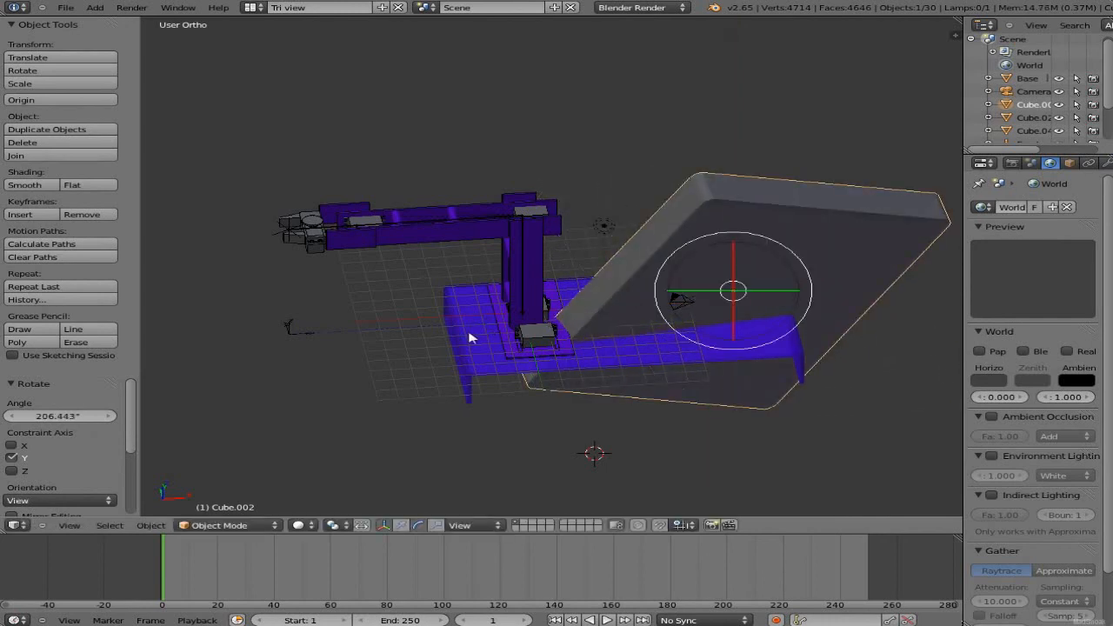
Set the transform orientation to Global and rotate the box about 22.9° around the X axis.
left_click(492, 527)
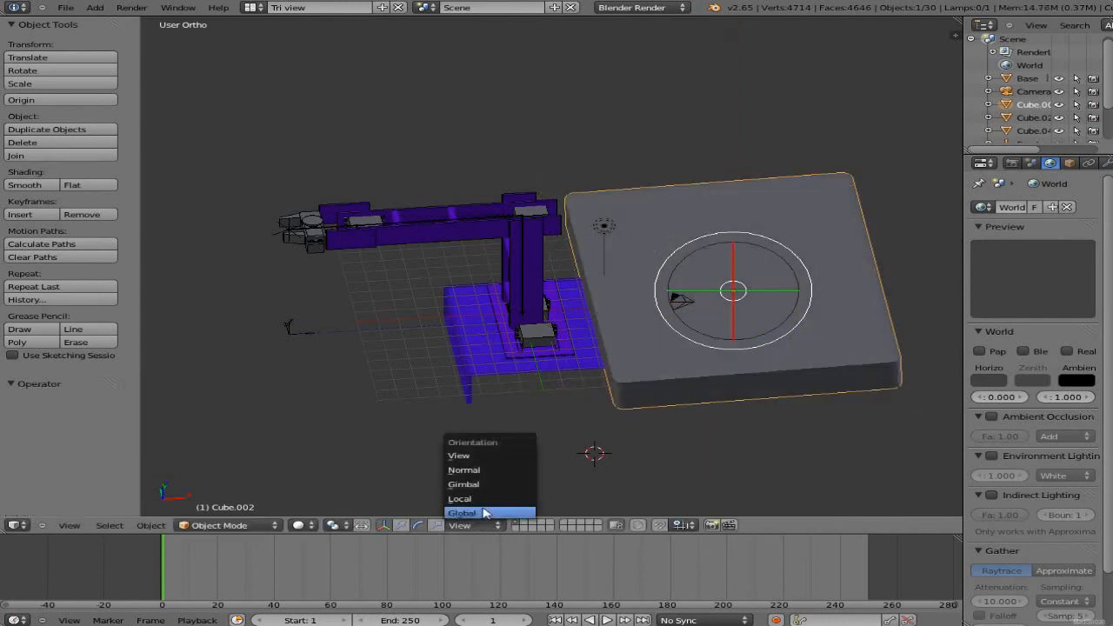
left_click(475, 514)
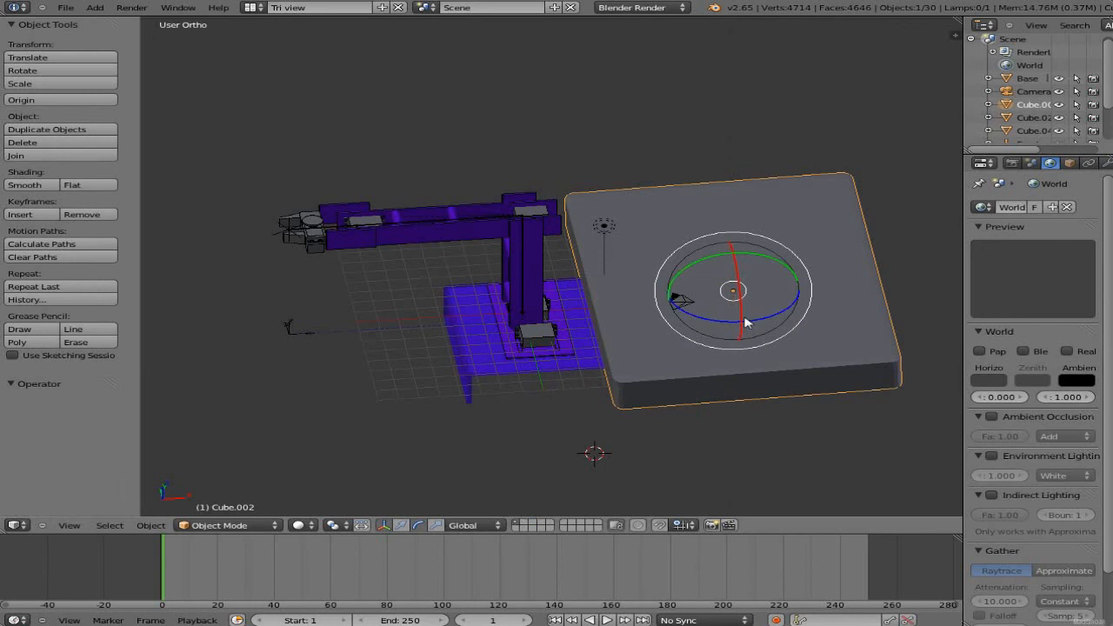
left_click_drag(745, 322, 729, 349)
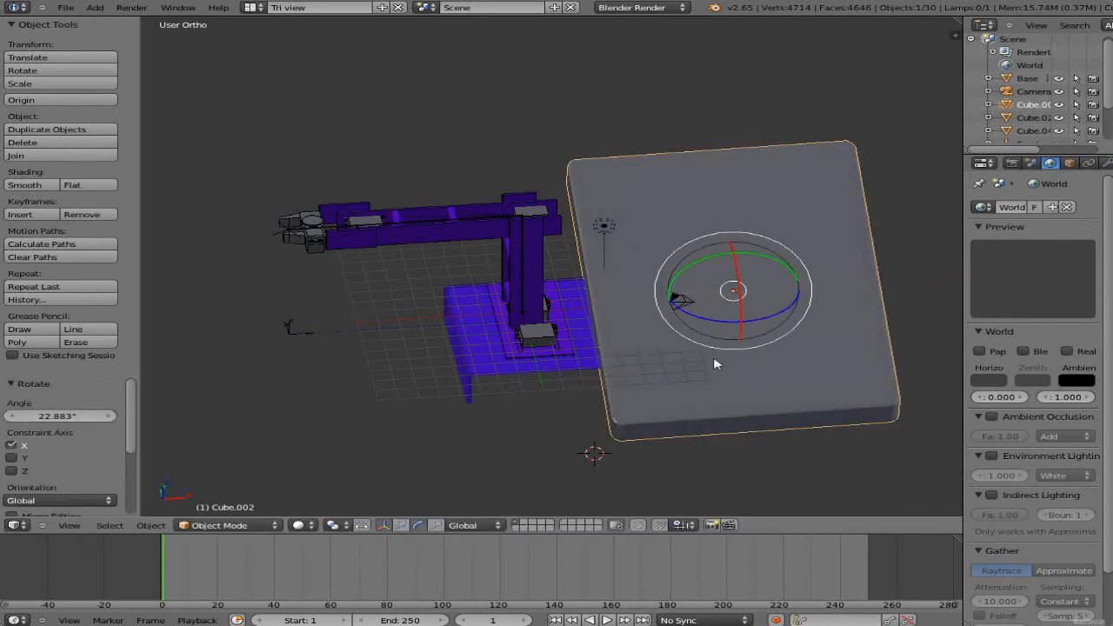